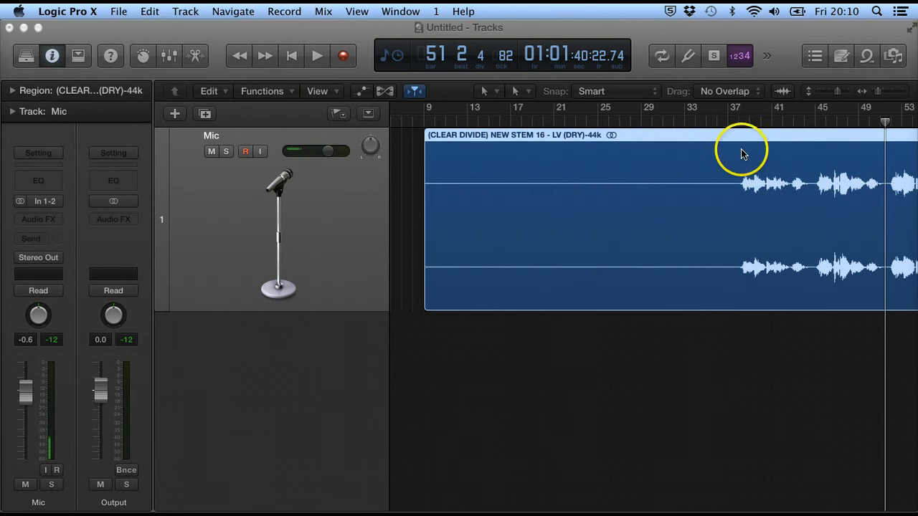
Play the vocal from bar 37 and stop playback just past bar 40
left_click(733, 125)
key("space")
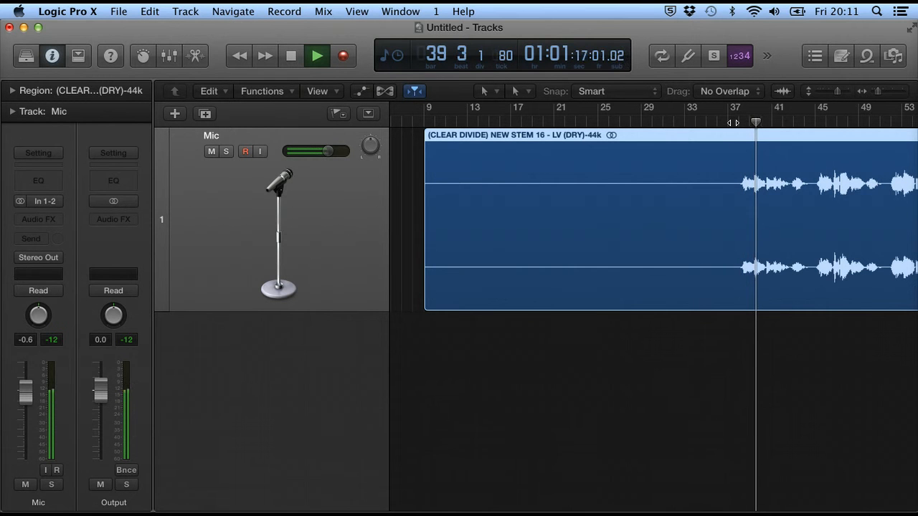
key("space")
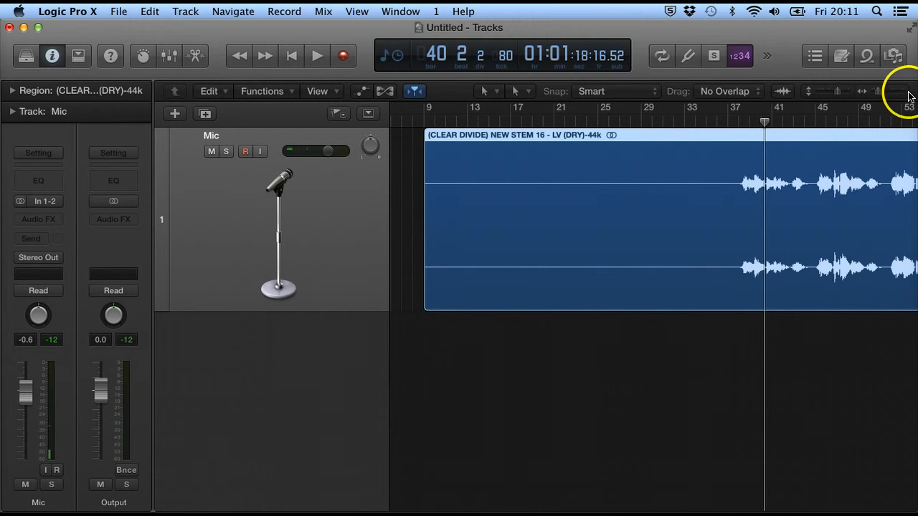
left_click_drag(879, 91, 874, 95)
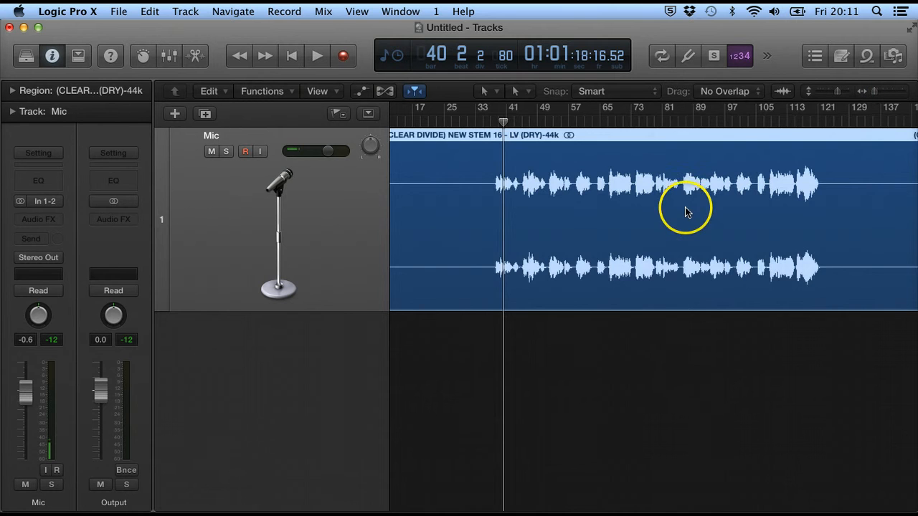
Trim the vocal region's start later to bar 17 and select the region
scroll(686, 205, "left", 3)
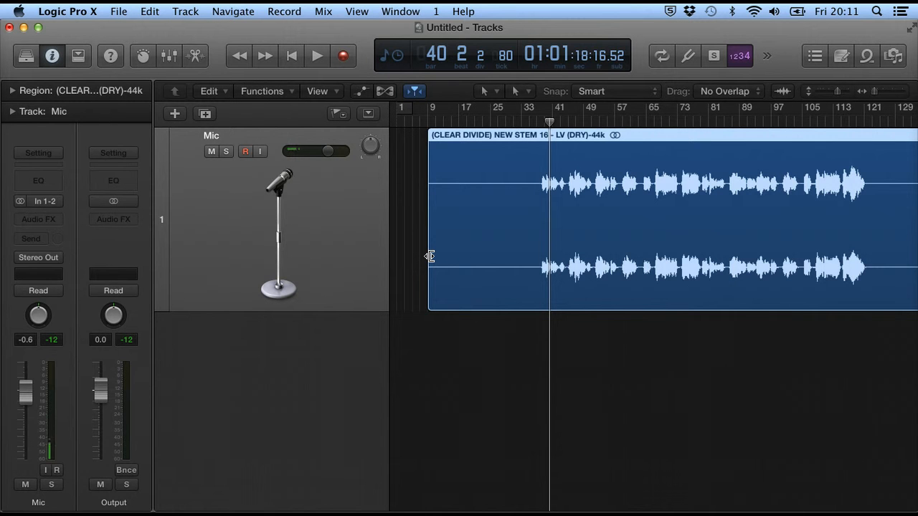
left_click_drag(430, 256, 536, 251)
left_click(672, 273)
scroll(672, 273, "right", 5)
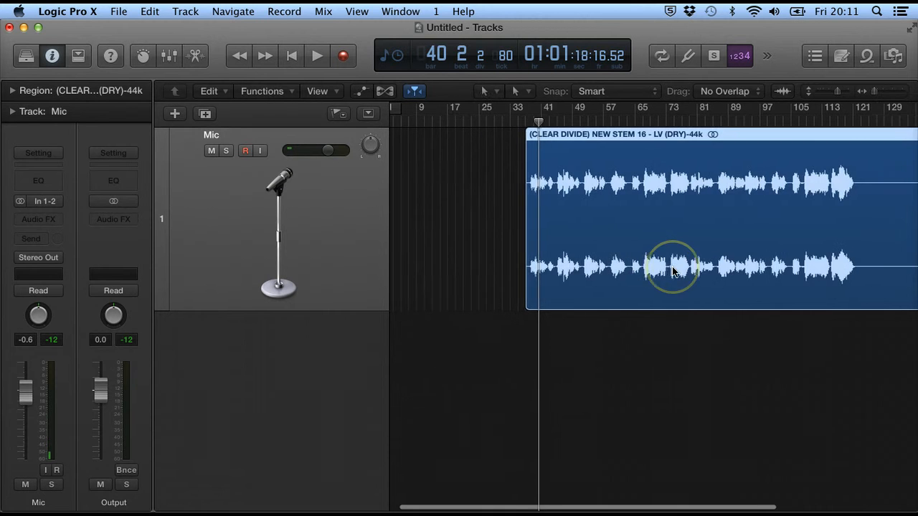
scroll(672, 273, "right", 4)
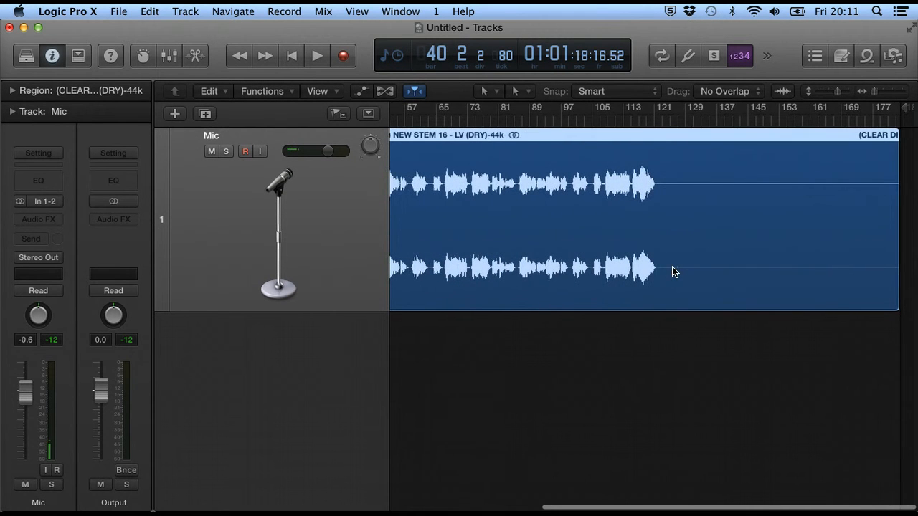
Shorten the region to end at bar 121, then extend its start back to bar 9
left_click_drag(885, 191, 897, 238)
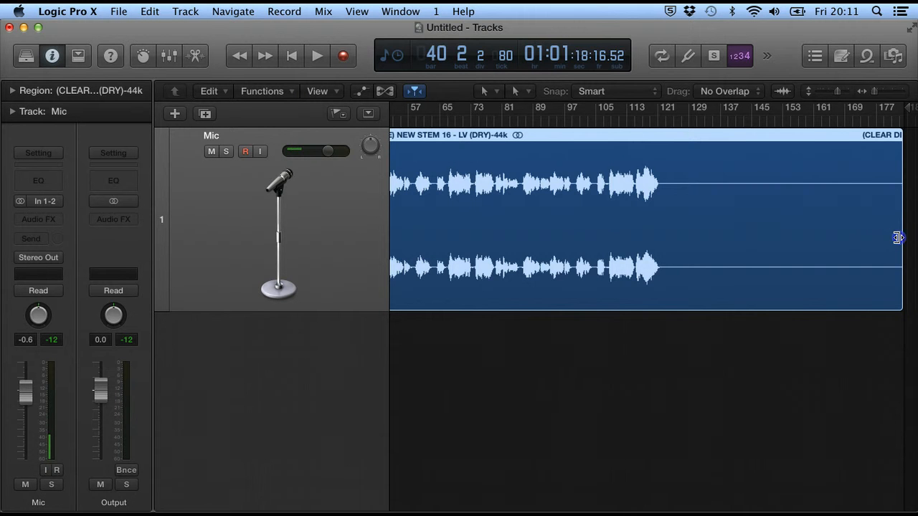
left_click_drag(897, 238, 661, 253)
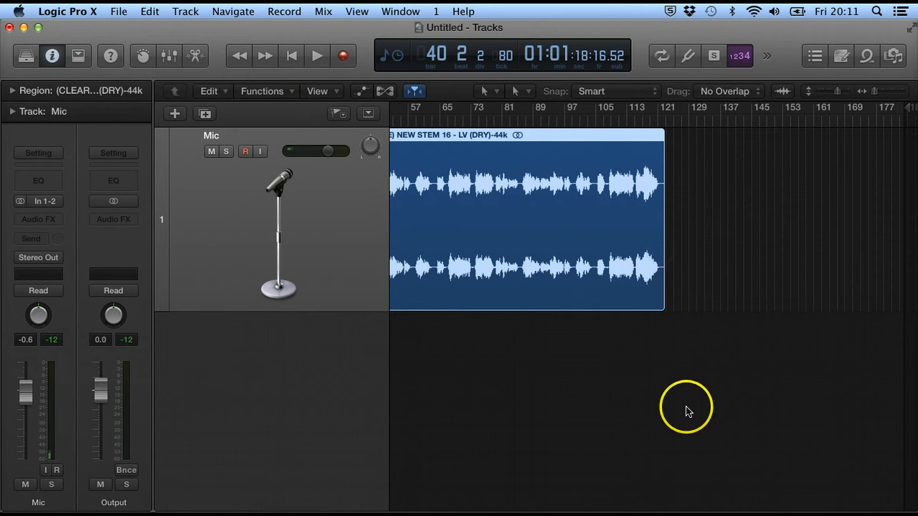
scroll(686, 411, "left", 6)
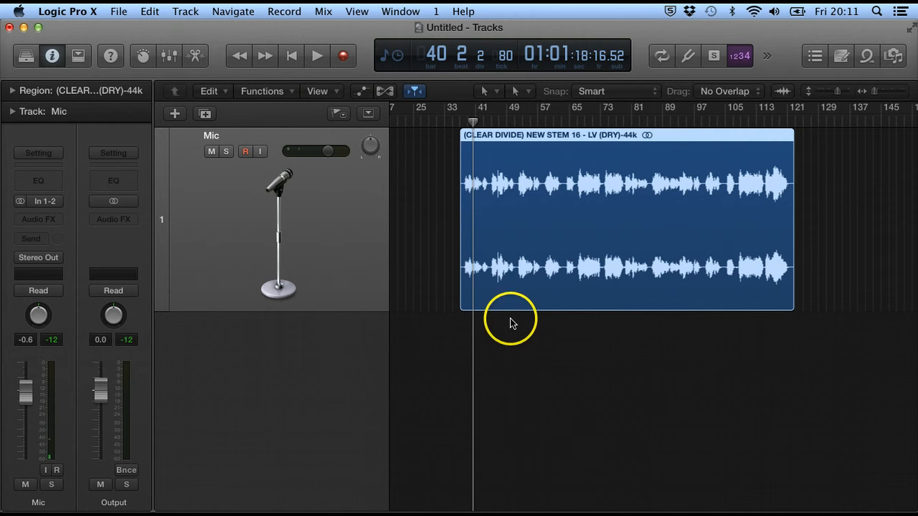
left_click_drag(464, 243, 429, 228)
Extend the region's start slightly earlier, then move the region to bar 1 and on to bar 17
left_click(438, 240)
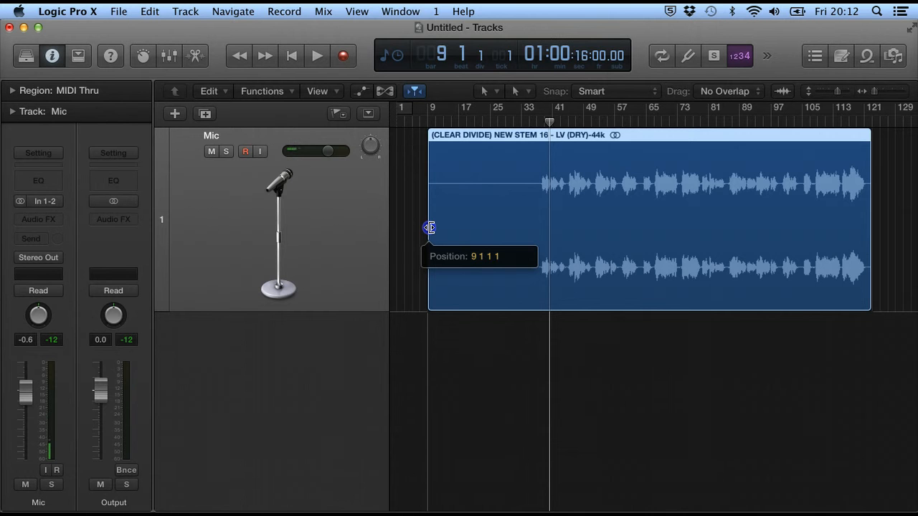
left_click_drag(429, 228, 409, 227)
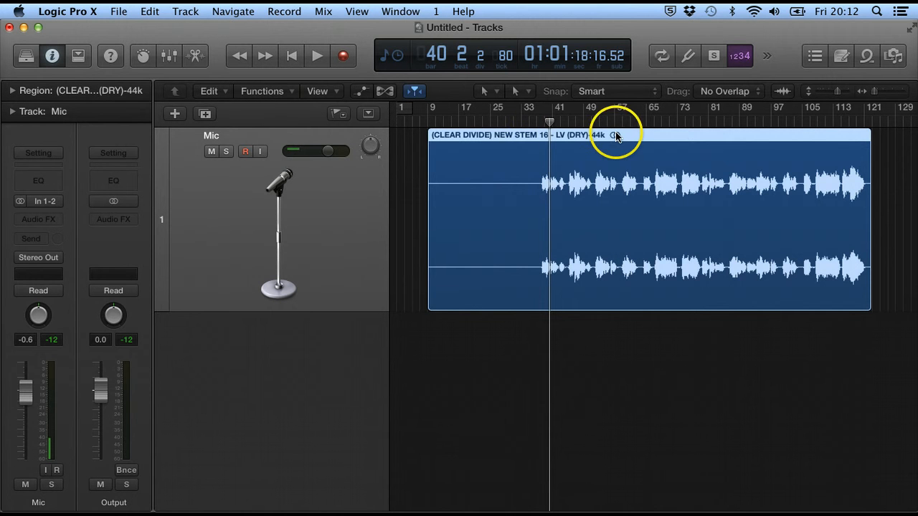
left_click_drag(461, 134, 428, 134)
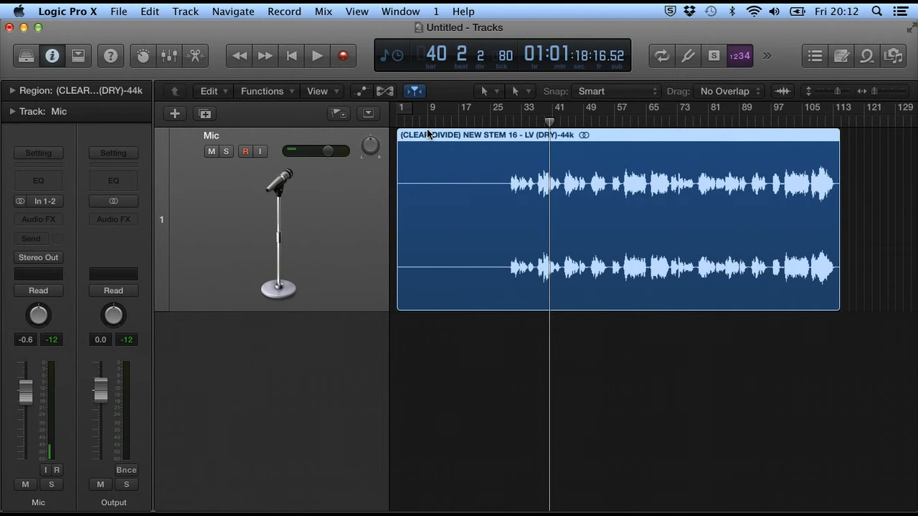
left_click_drag(427, 134, 490, 136)
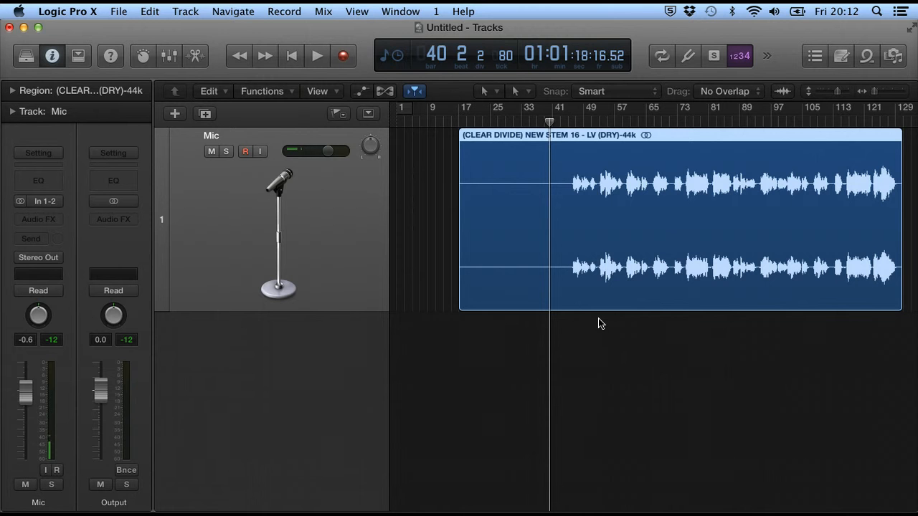
left_click(497, 94)
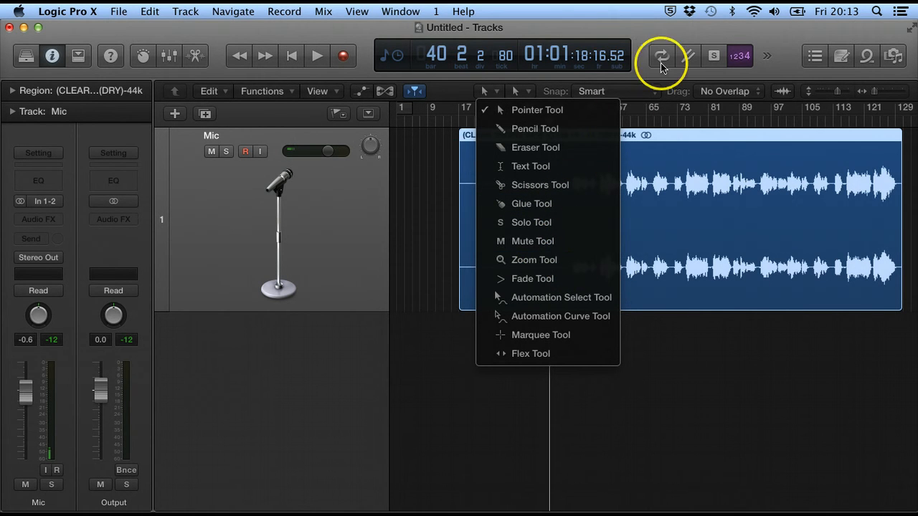
Make the Scissors Tool the left-click tool in the Tracks area
left_click(644, 36)
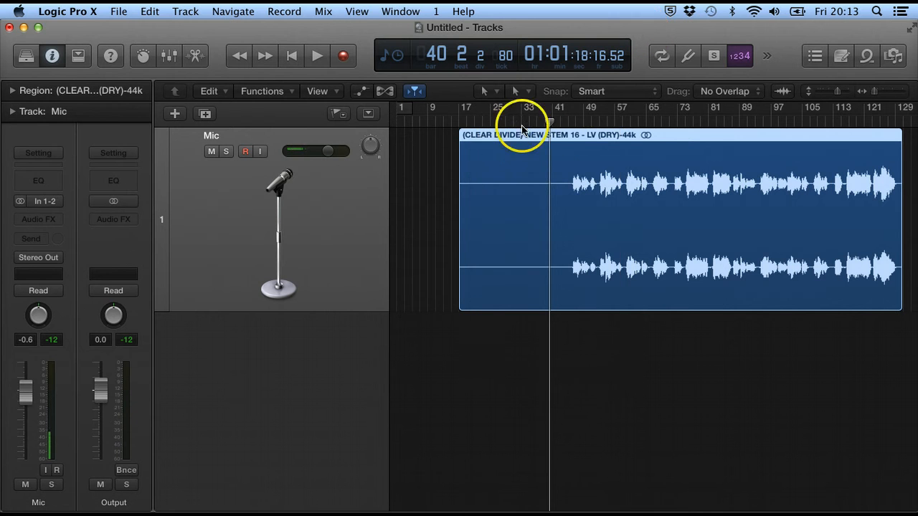
left_click(486, 91)
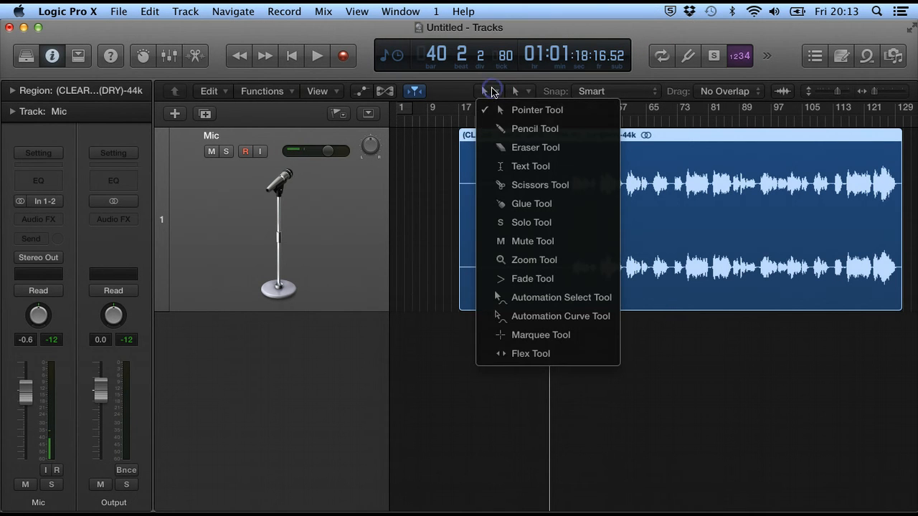
left_click(558, 185)
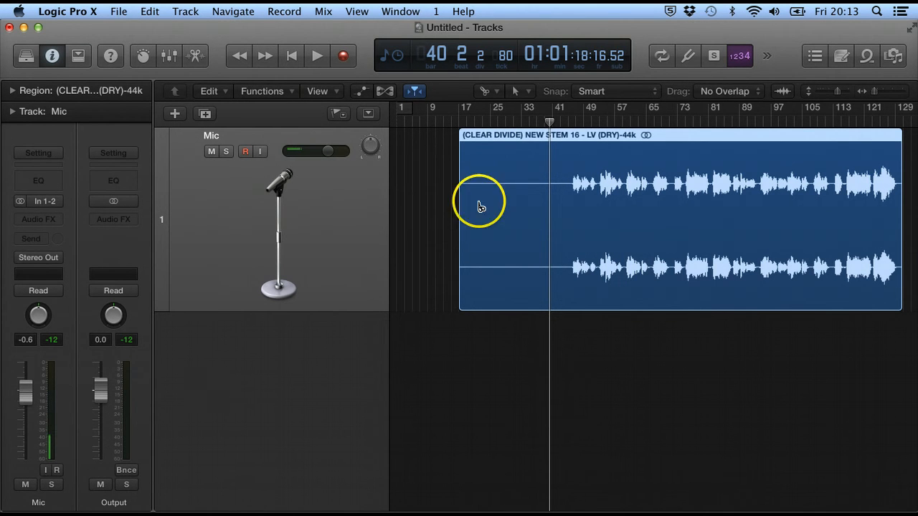
Cut the vocal region at bar 41, then cut the short piece at bar 28
left_click(552, 216)
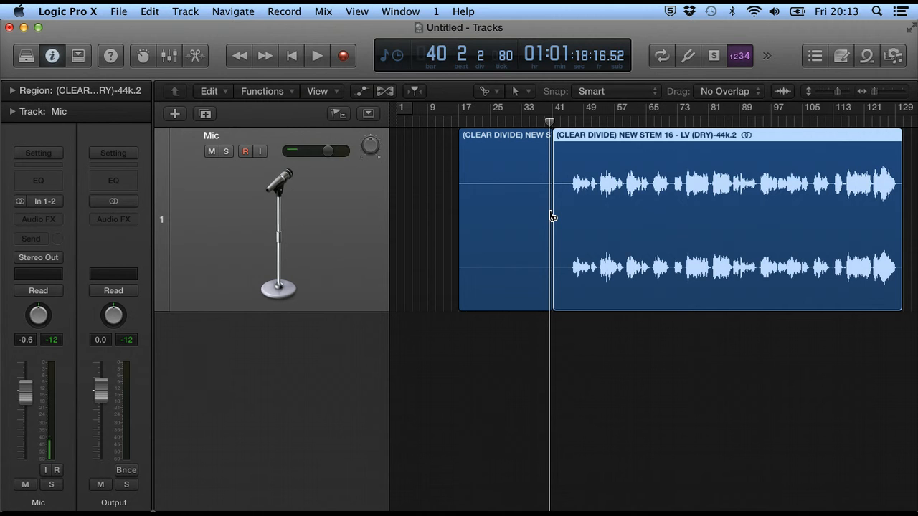
left_click(590, 384)
left_click(502, 138)
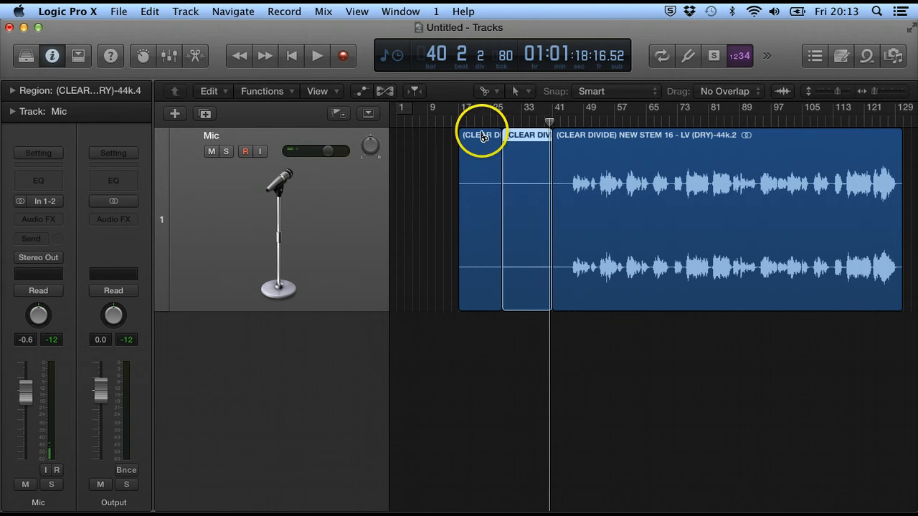
Switch to the Pointer tool, trial-move the vocal pieces, then undo both moves
left_click(493, 92)
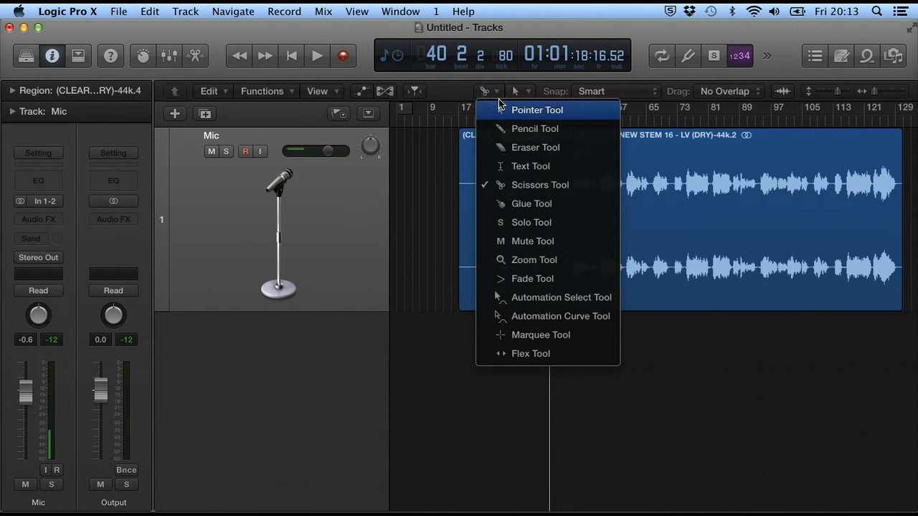
left_click(527, 110)
left_click_drag(485, 137, 505, 140)
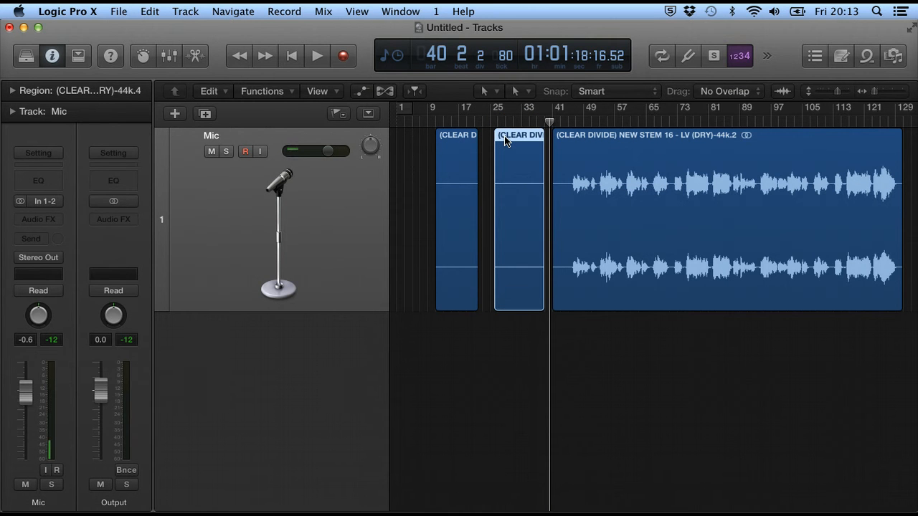
left_click(538, 164)
key("super+z")
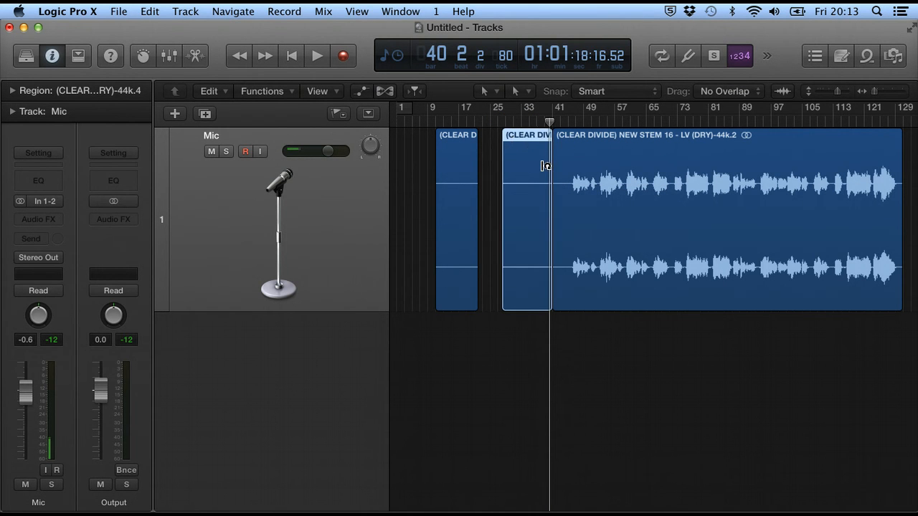
key("super+z")
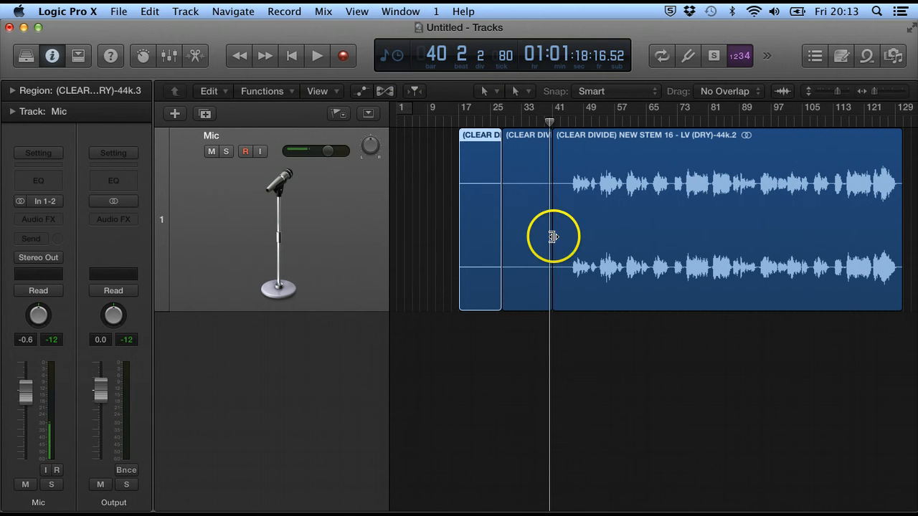
Switch to the Glue Tool and glue the middle vocal piece onto the large region
left_click(491, 91)
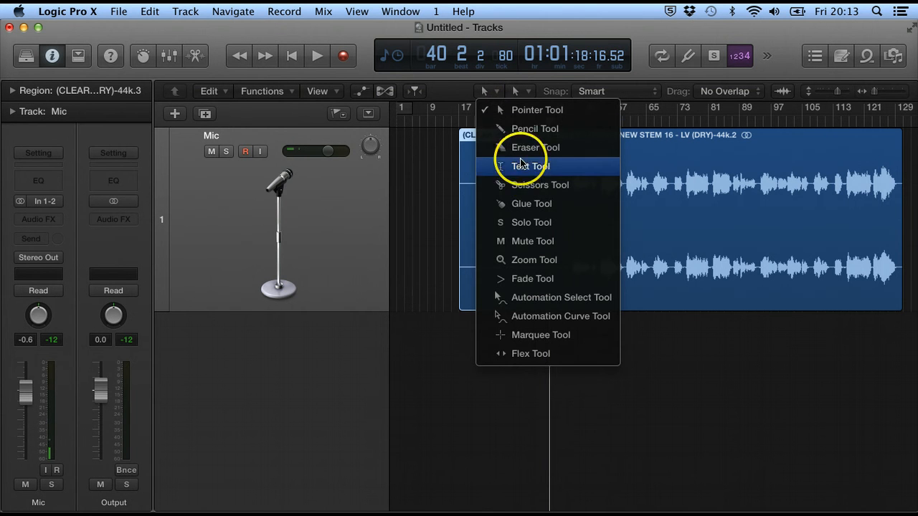
left_click(531, 205)
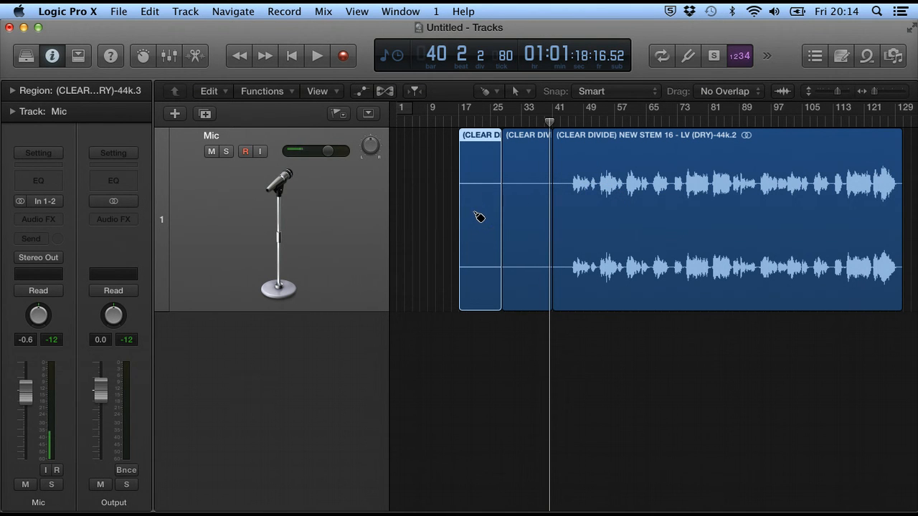
left_click(519, 219)
left_click(521, 223)
left_click(521, 223)
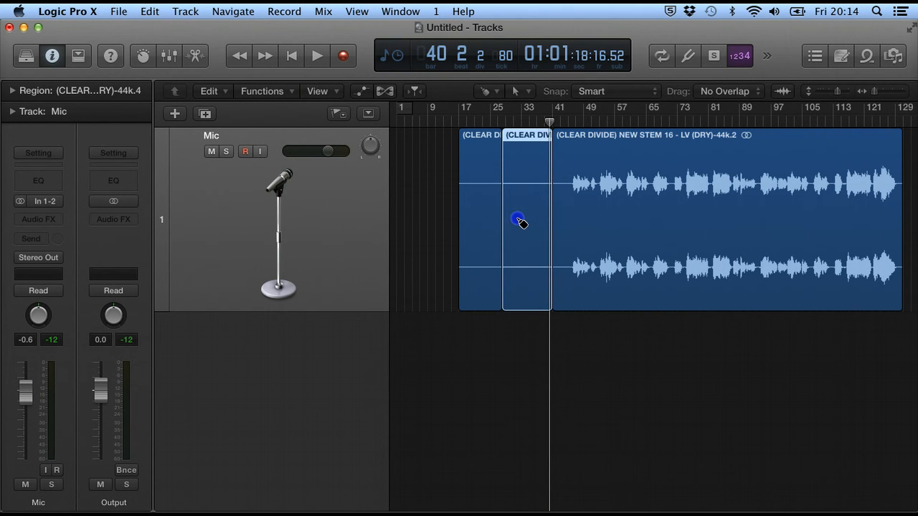
left_click(569, 208)
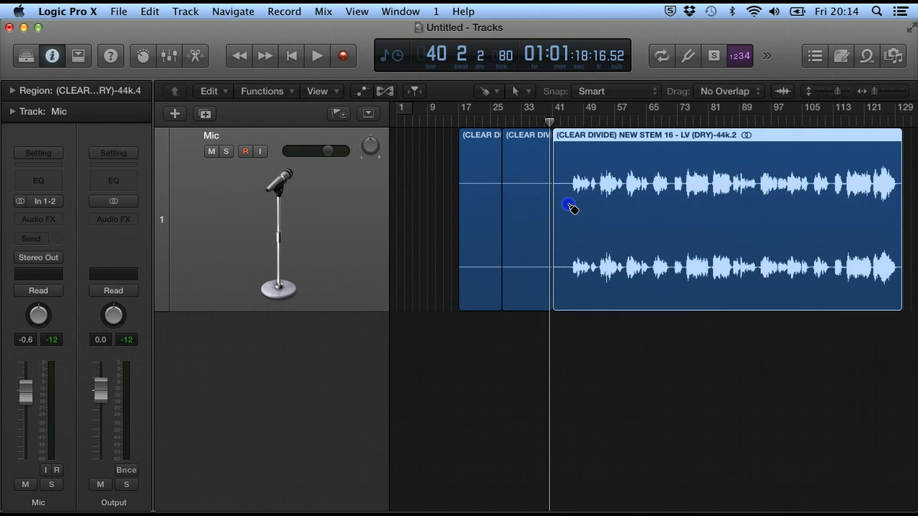
left_click(540, 137)
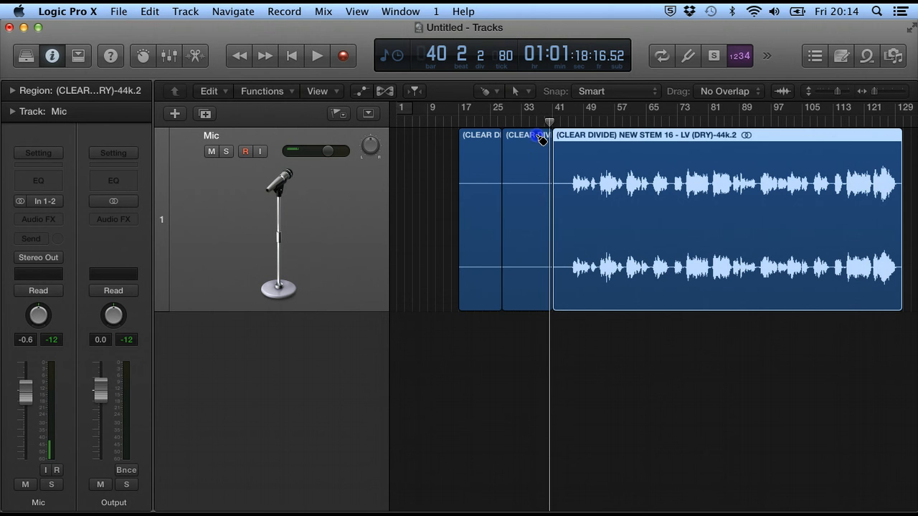
Glue the first piece on too, joining all pieces into one vocal region
left_click(487, 140)
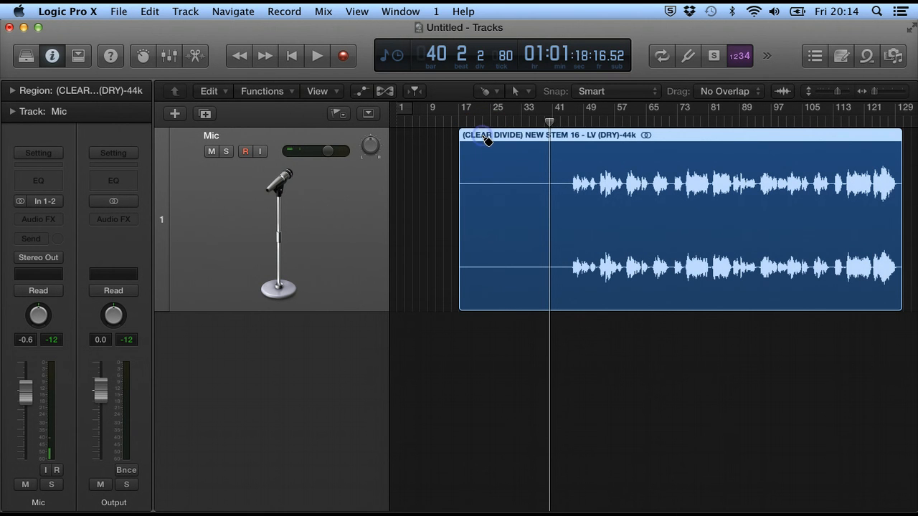
left_click(488, 309)
left_click(496, 91)
left_click(497, 93)
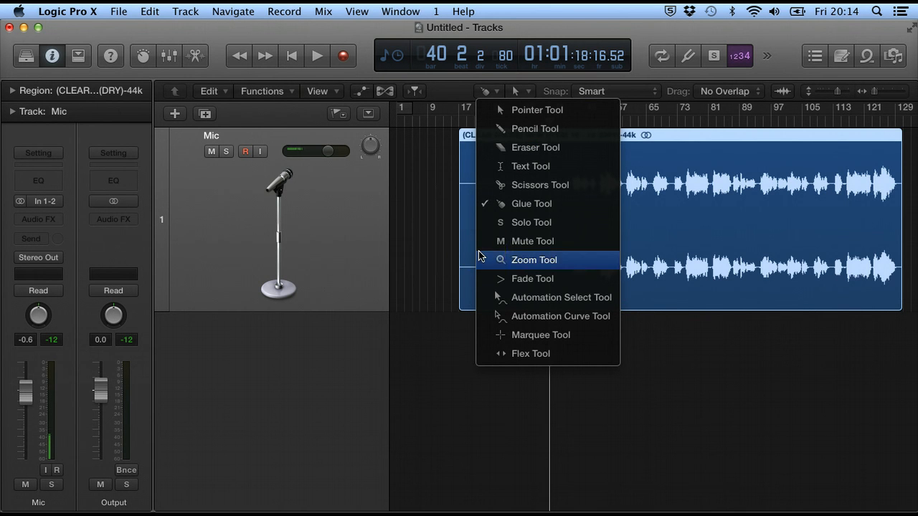
Set the Scissors Tool as the Command-click secondary tool
left_click(463, 88)
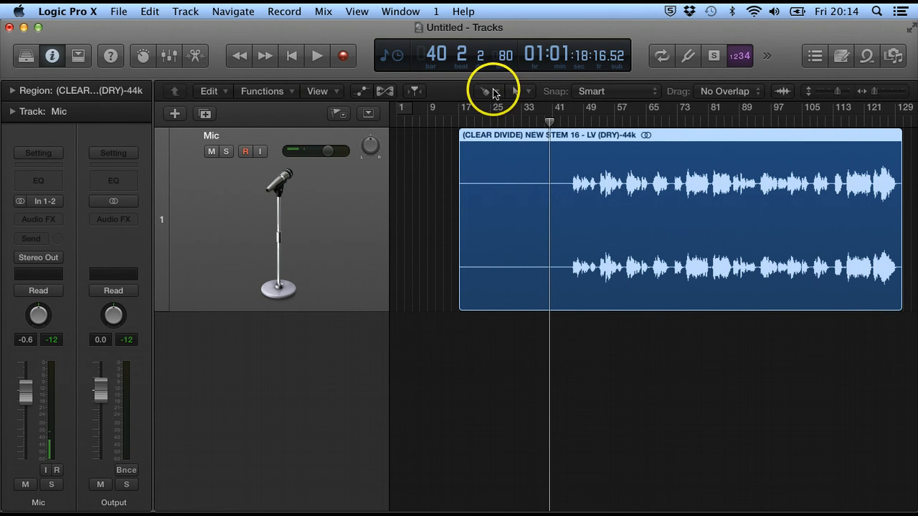
left_click(520, 94)
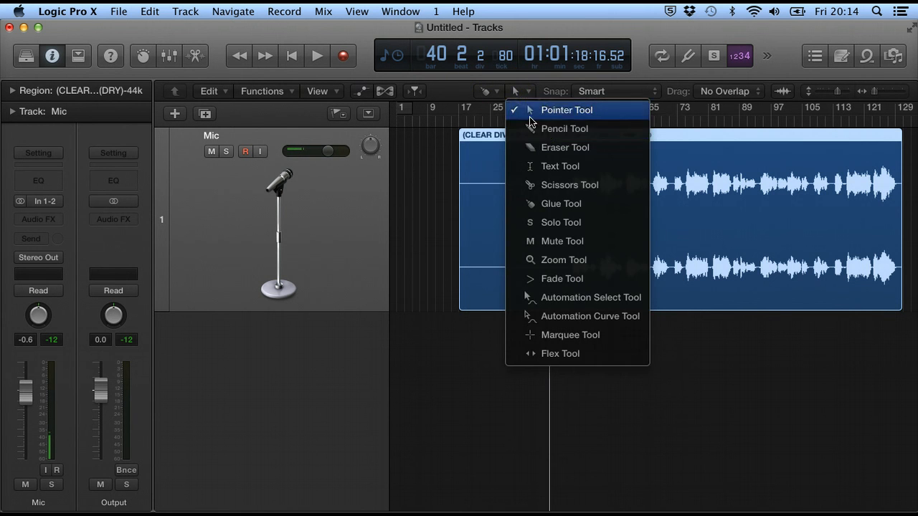
left_click(532, 185)
View the vocal region's context menu twice, dismissing it without choosing anything
right_click(537, 190)
left_click(536, 189)
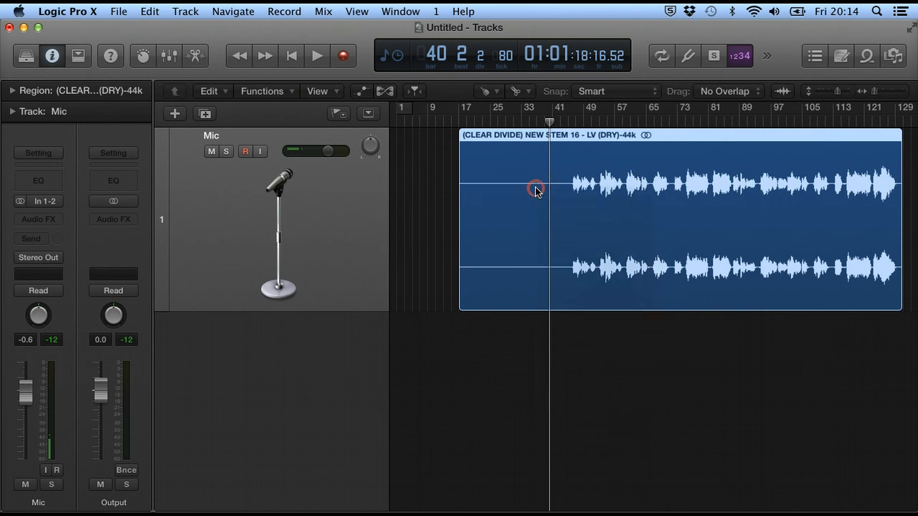
right_click(493, 157)
left_click(517, 138)
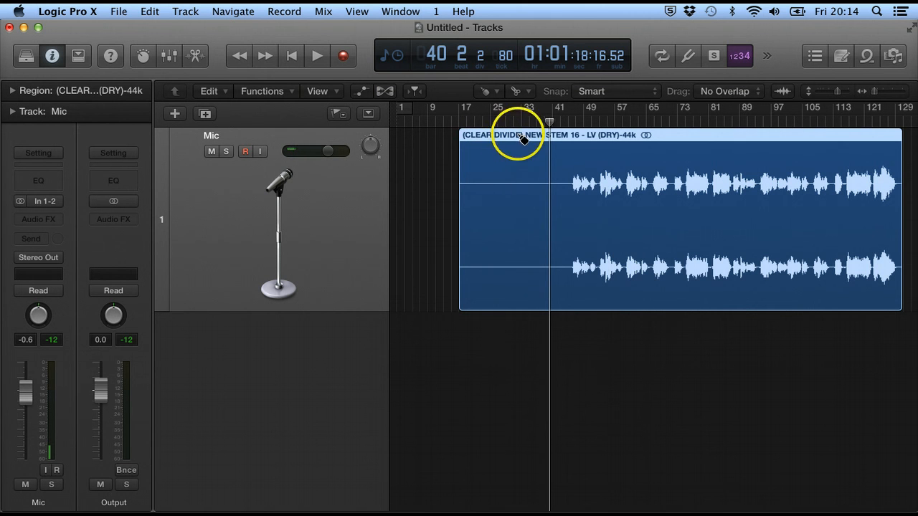
left_click(494, 93)
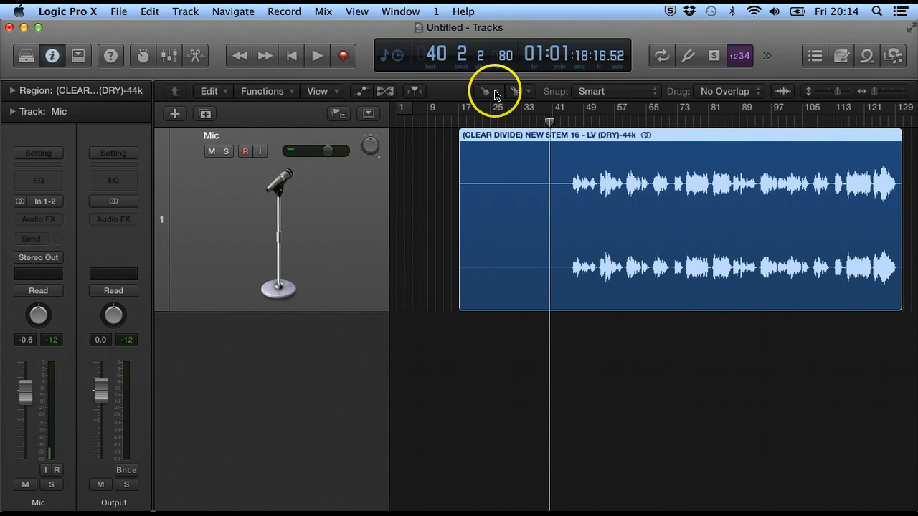